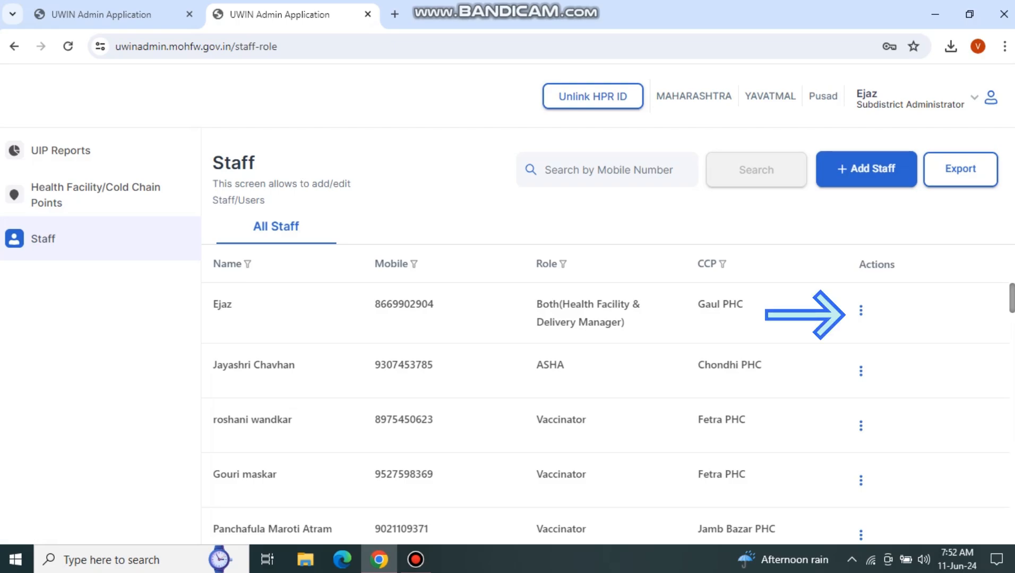
# Step: Delete the Both (Health Facility & Delivery Manager) staff user on the Gaul PHC row and confirm
pyautogui.click(861, 310)
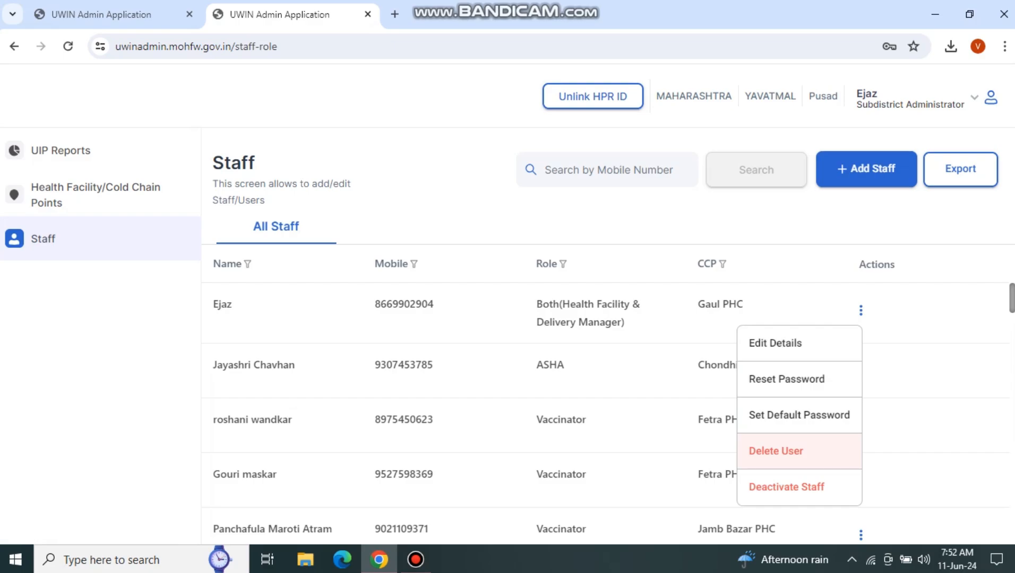
pyautogui.click(776, 450)
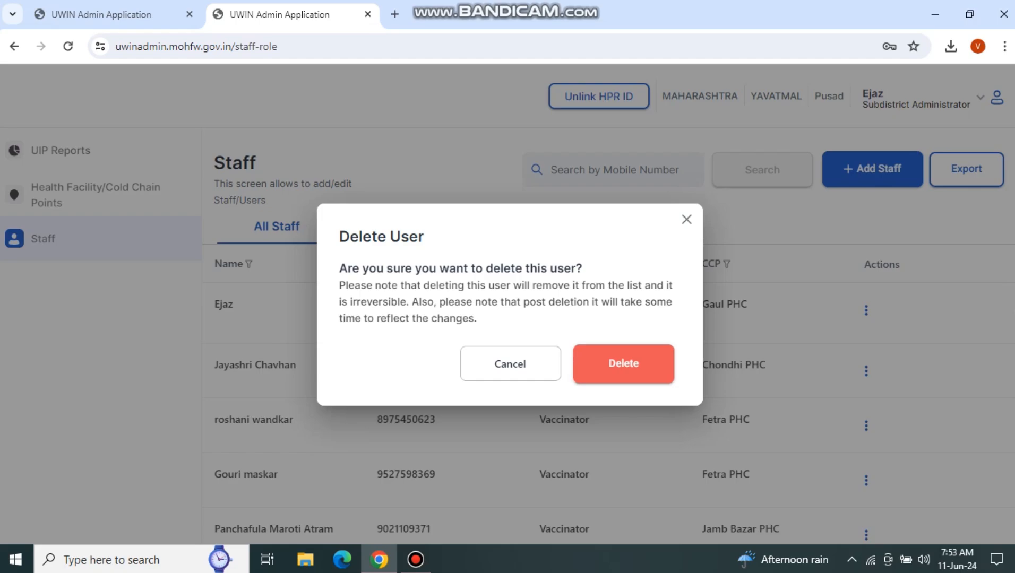
pyautogui.click(624, 364)
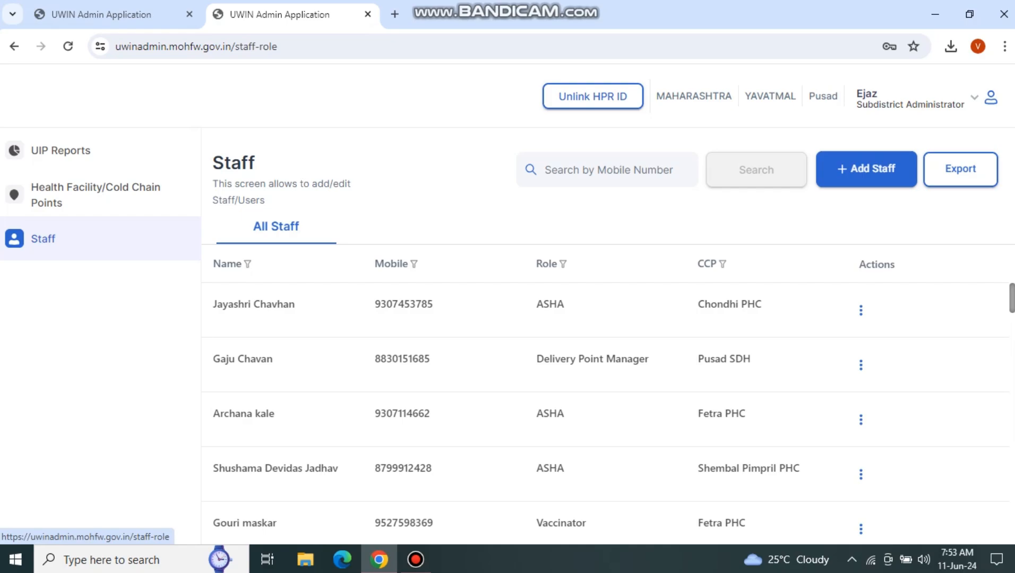
# Step: Start a new staff entry with the saved name suggestion and the staff member's mobile number
pyautogui.click(867, 169)
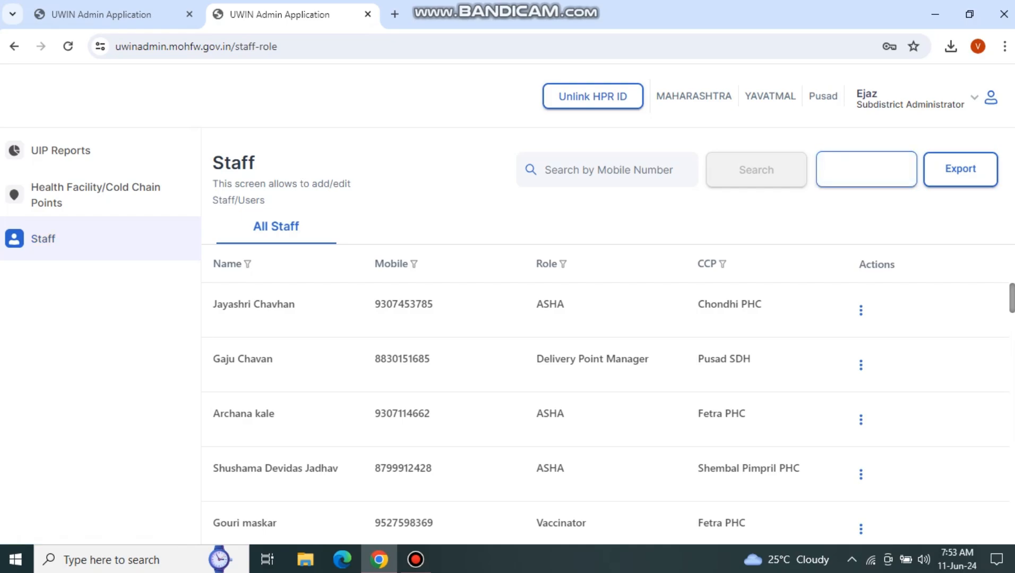
pyautogui.click(866, 169)
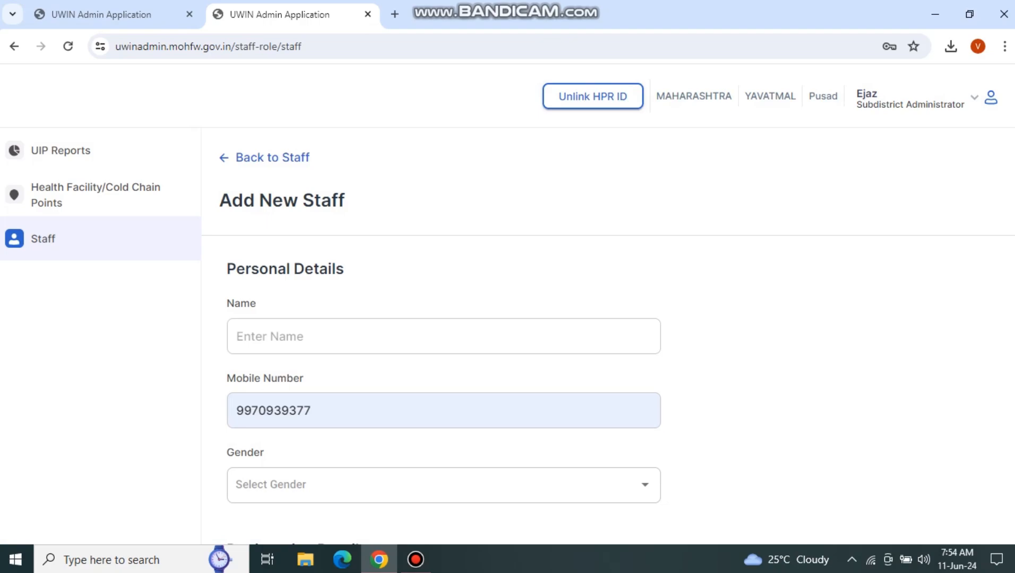
pyautogui.click(339, 337)
pyautogui.press('Down')
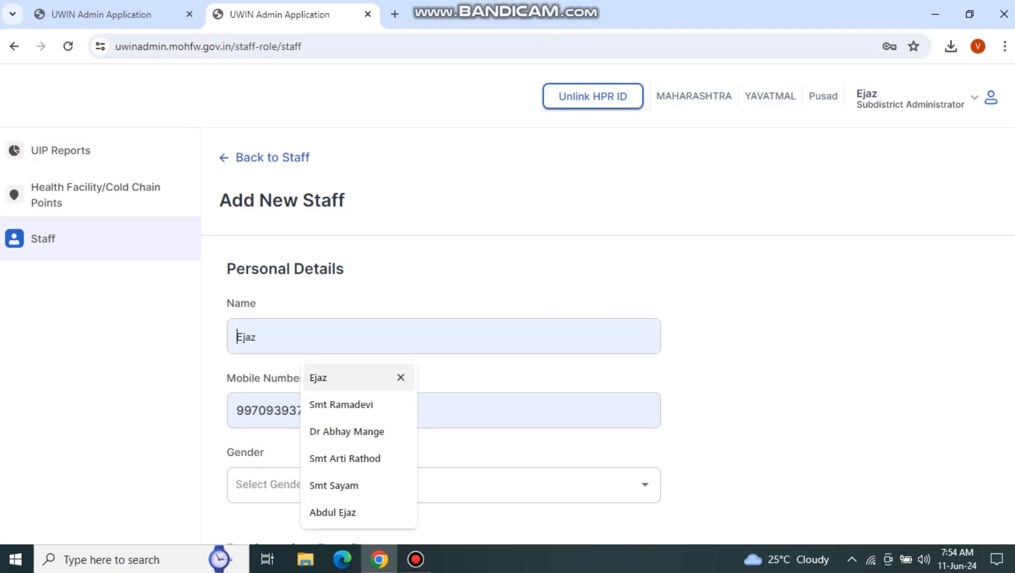
pyautogui.press('Return')
pyautogui.press('Tab')
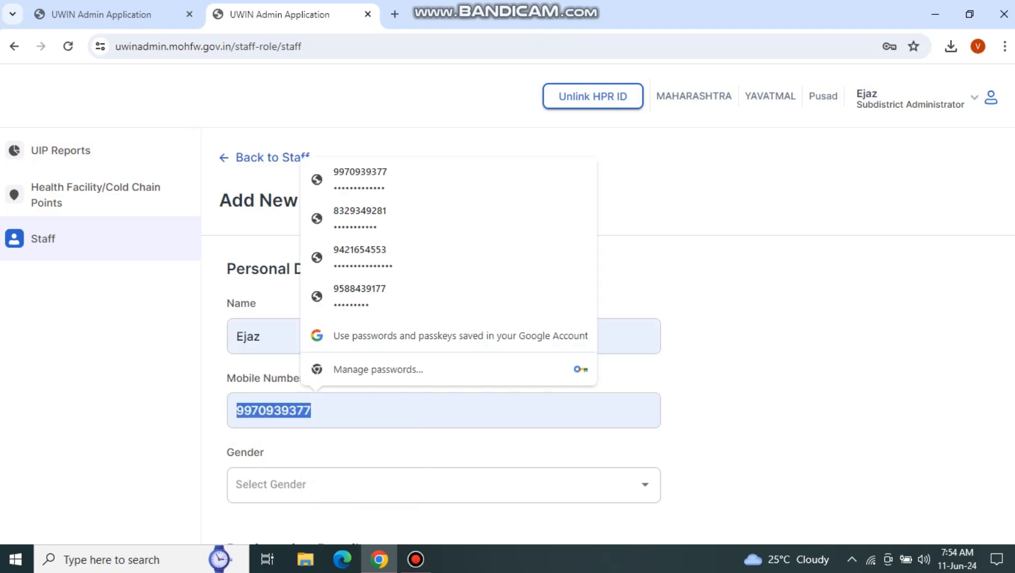
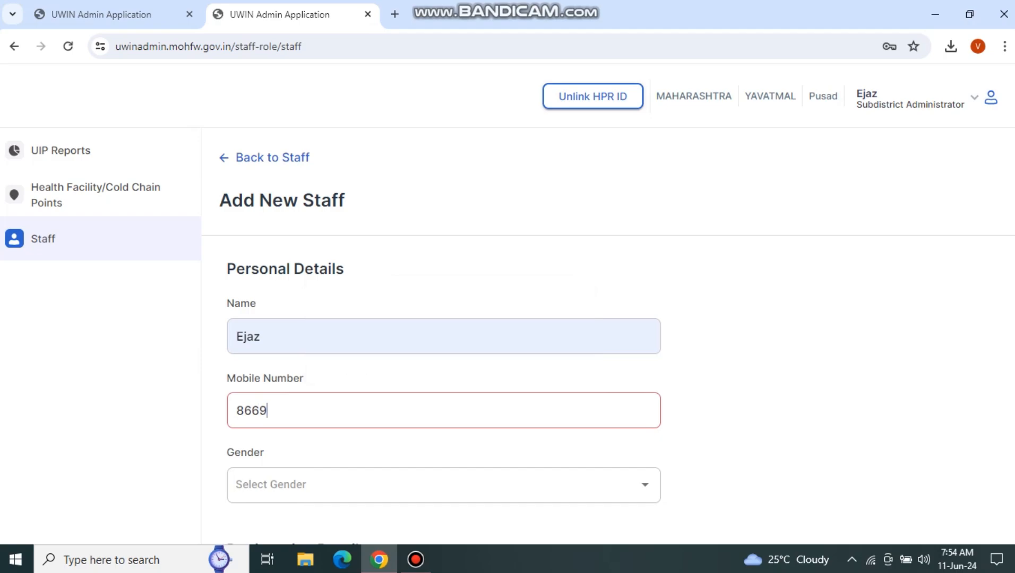
# Step: Set the gender to Male and bring up the Role choices
pyautogui.scroll(-2, 508, 292)
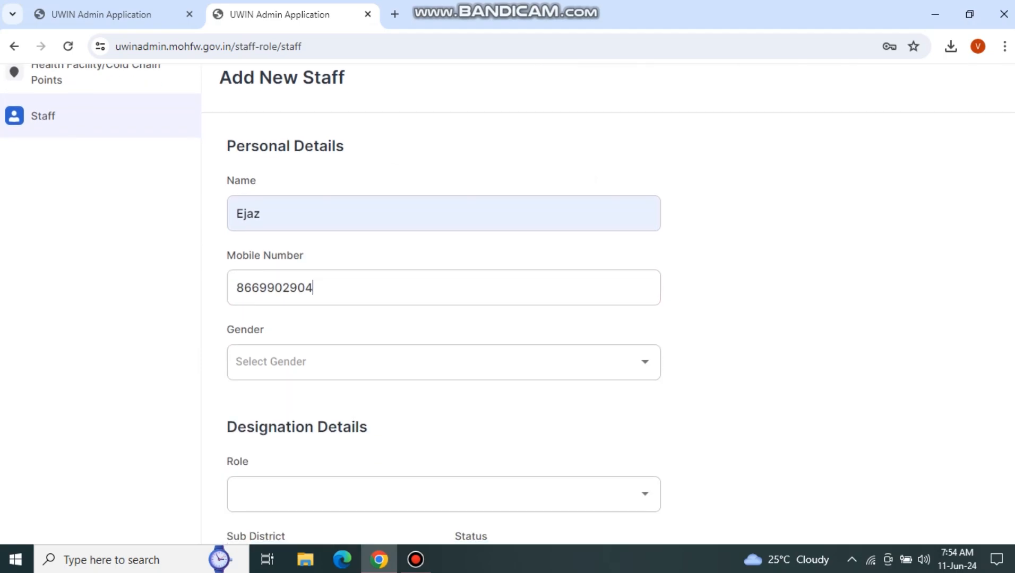
pyautogui.click(443, 363)
pyautogui.click(395, 362)
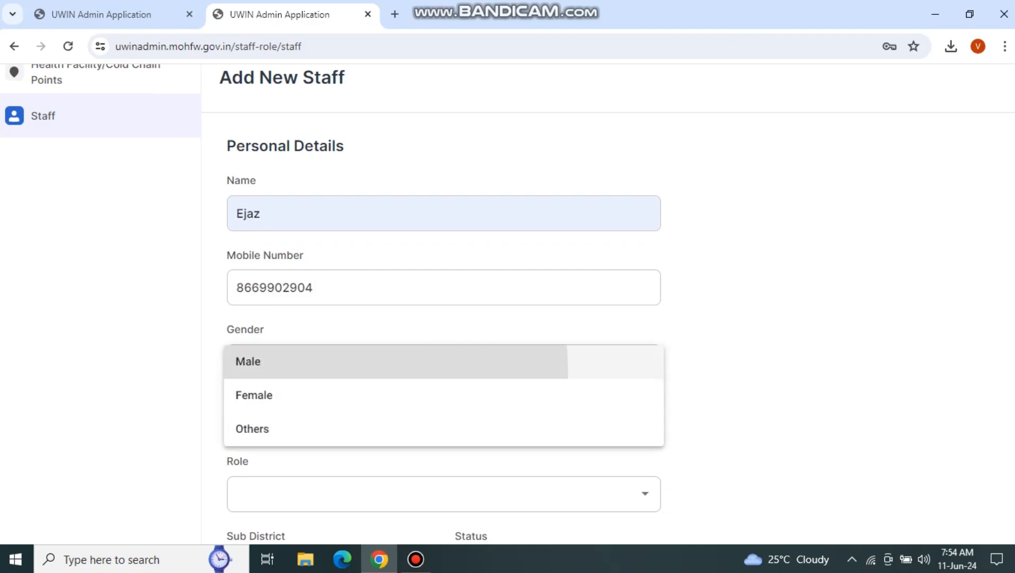
pyautogui.scroll(-2, 396, 362)
pyautogui.click(444, 373)
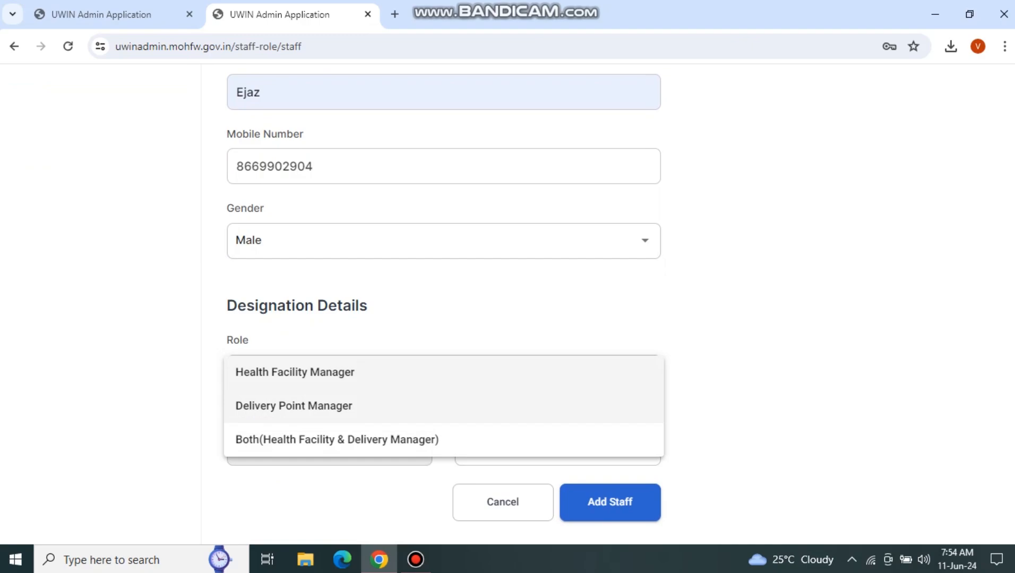
pyautogui.scroll(2, 444, 318)
pyautogui.scroll(-2, 444, 319)
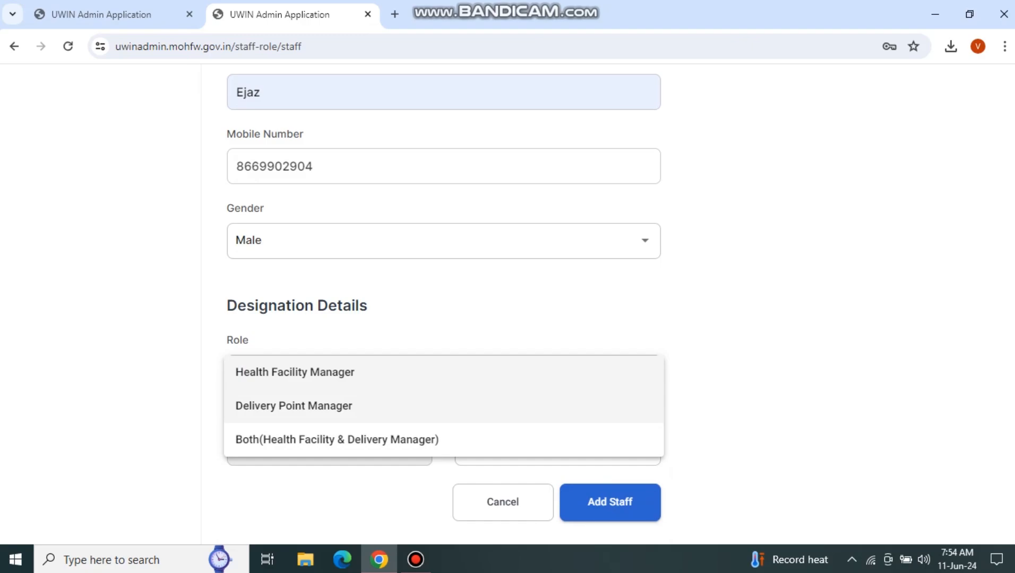
# Step: Choose the Both (Health Facility & Delivery Manager) role and Gaul PHC as the health facility
pyautogui.click(367, 440)
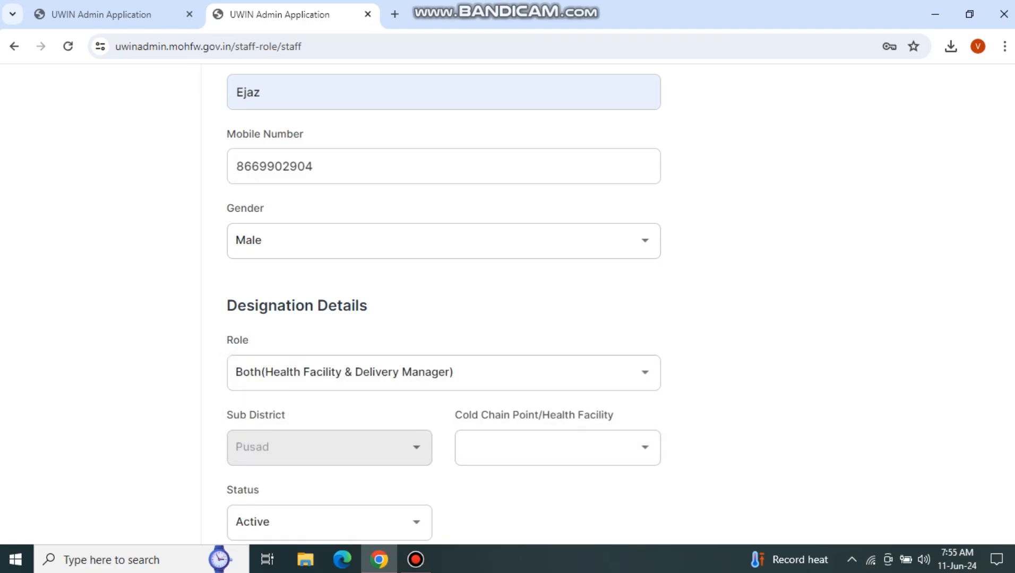
pyautogui.scroll(-1, 443, 302)
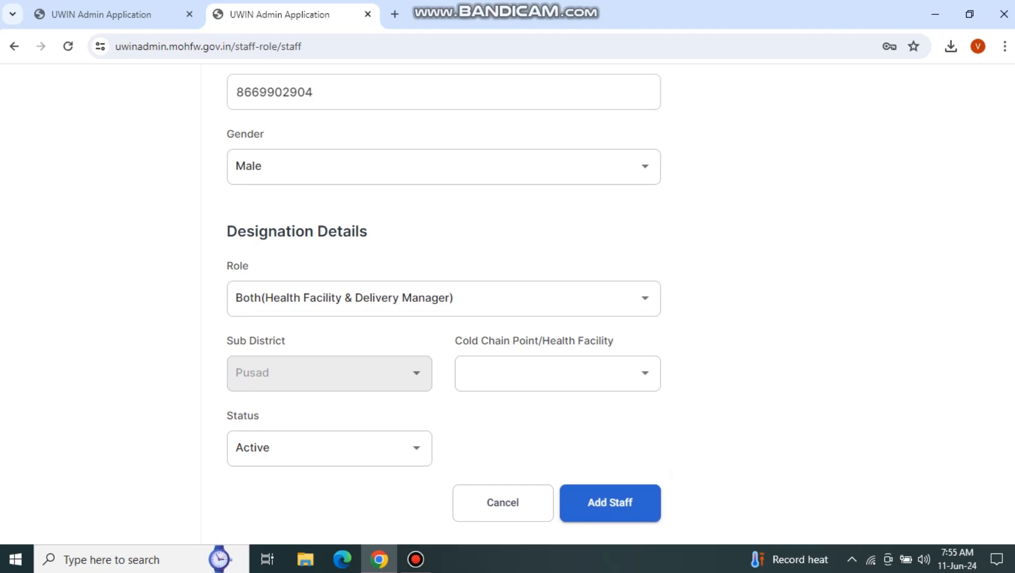
pyautogui.click(558, 374)
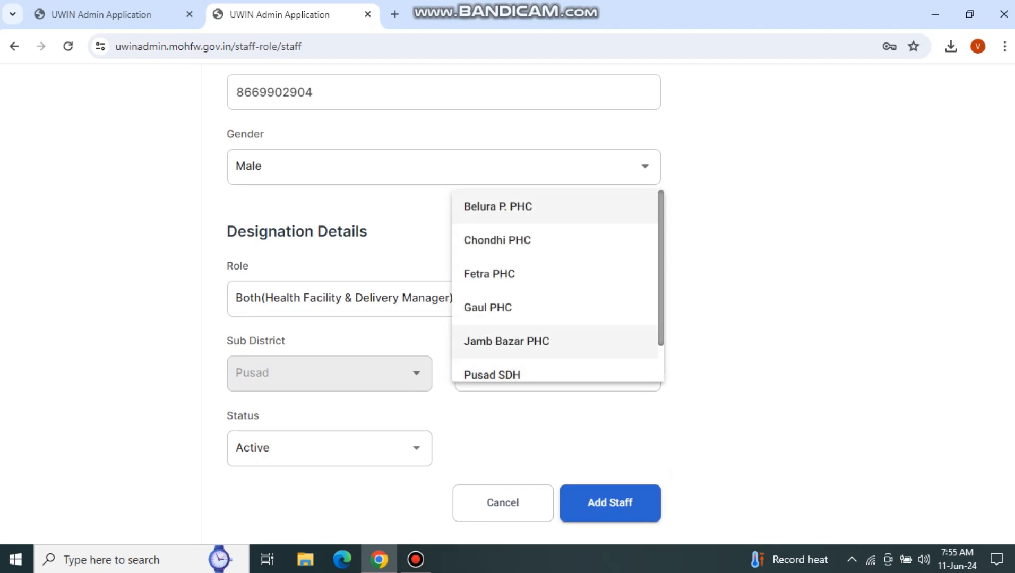
pyautogui.click(488, 308)
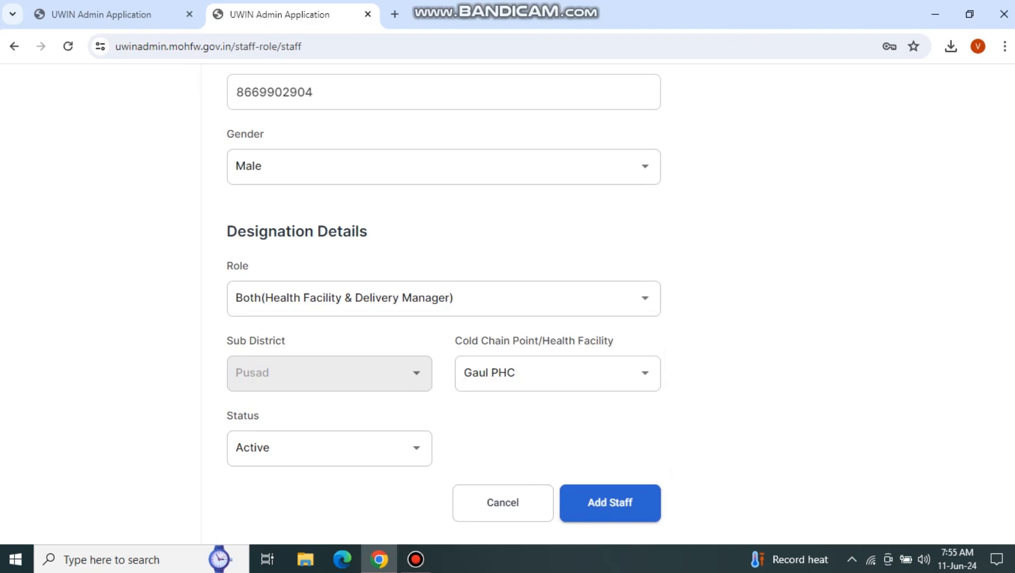
pyautogui.scroll(1, 610, 425)
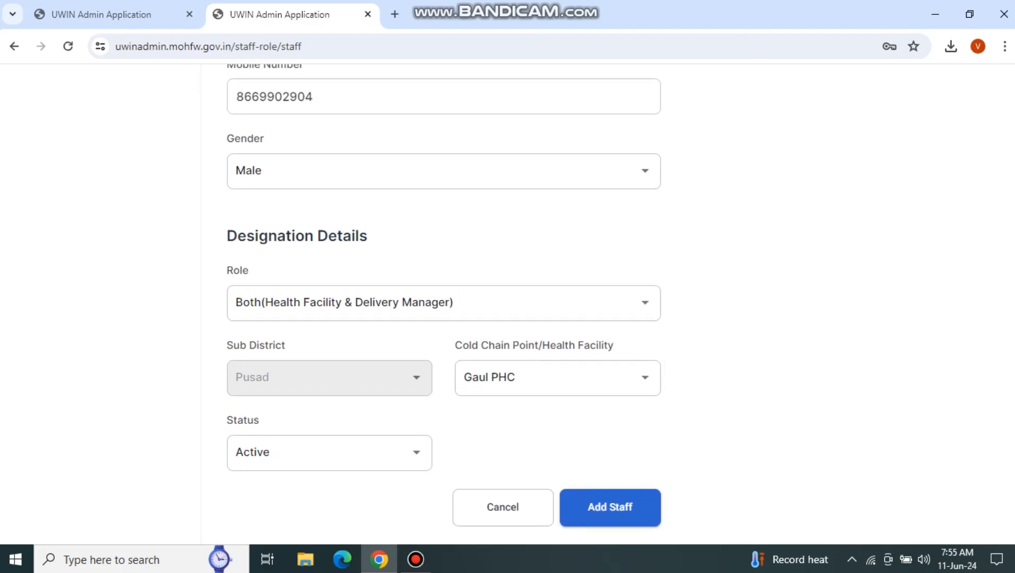
pyautogui.scroll(-1, 609, 425)
# Step: Save the new staff member and return to the top of the Staff list
pyautogui.click(610, 502)
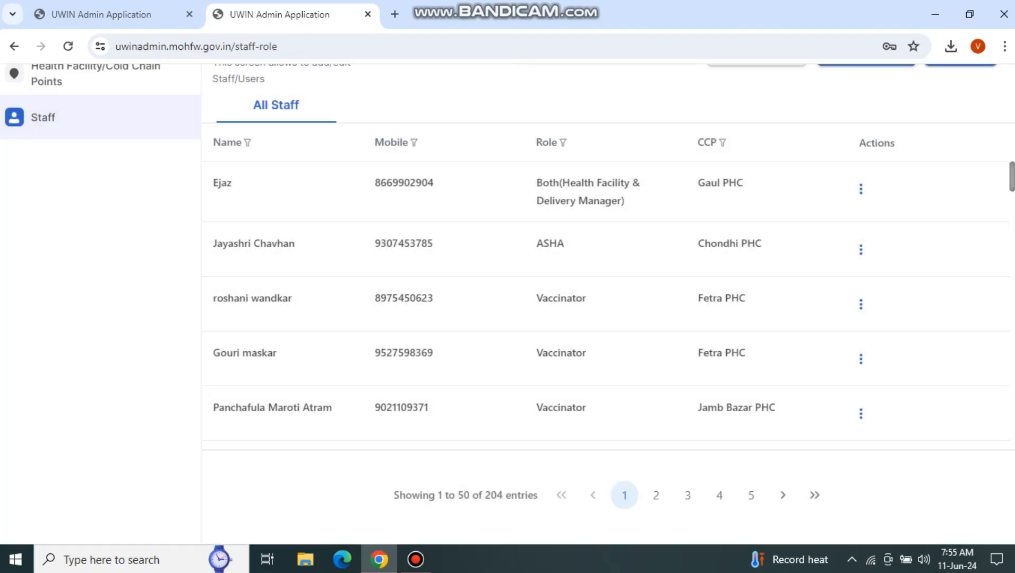
pyautogui.scroll(2, 608, 302)
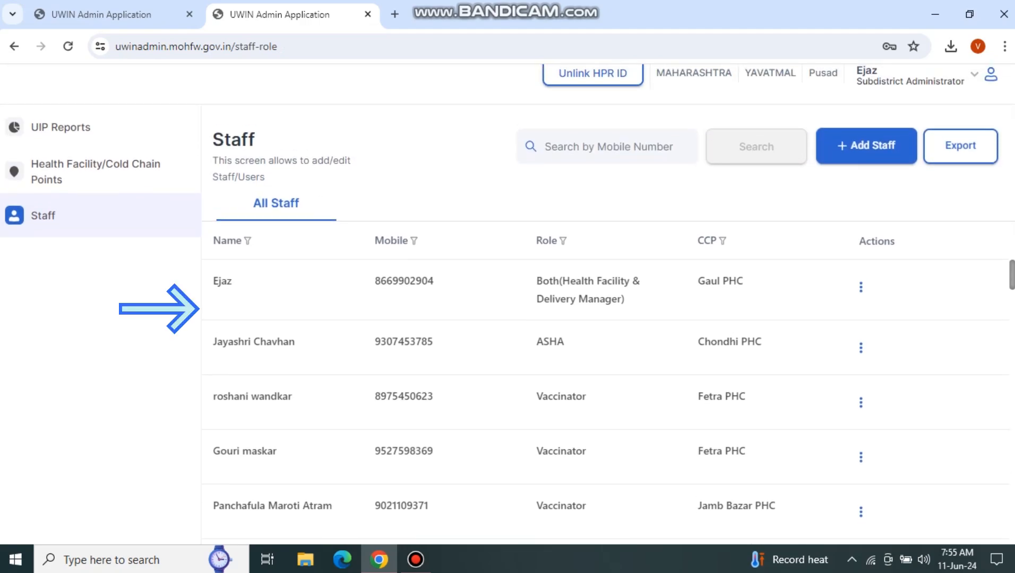
pyautogui.scroll(1, 608, 302)
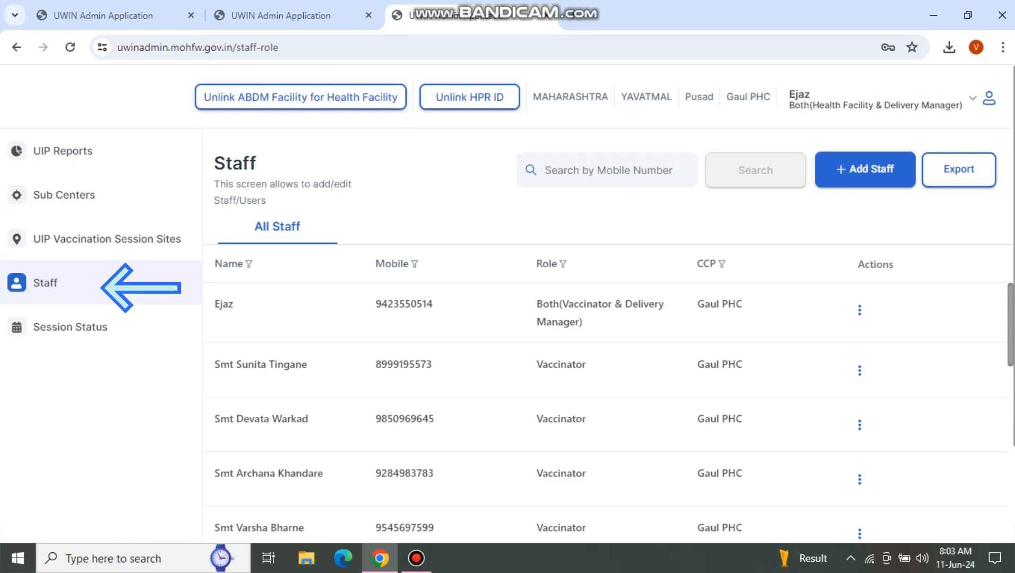
# Step: Delete the Gaul PHC Both (Vaccinator & Delivery Manager) user from the staff list and confirm
pyautogui.click(584, 170)
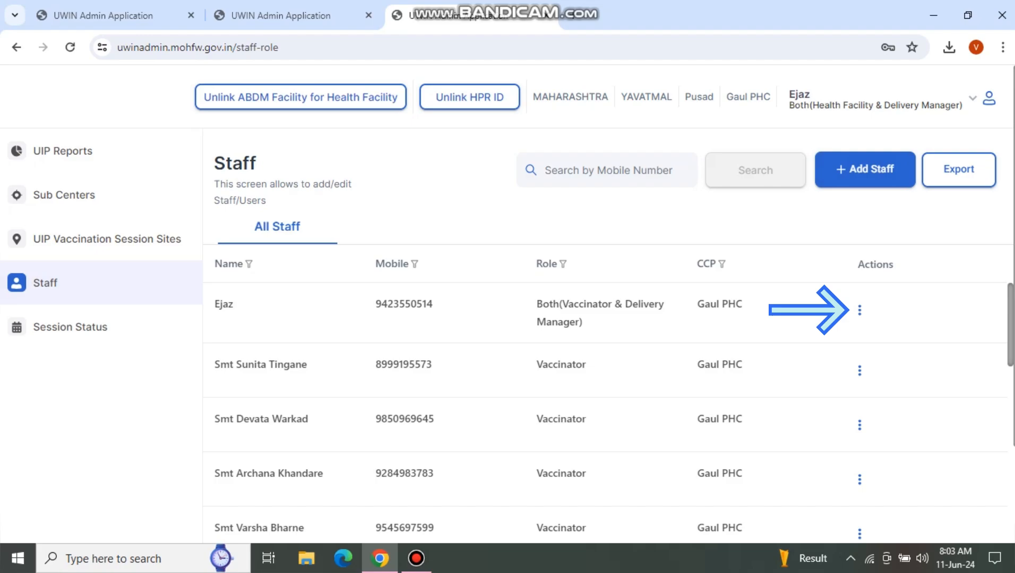
pyautogui.click(860, 310)
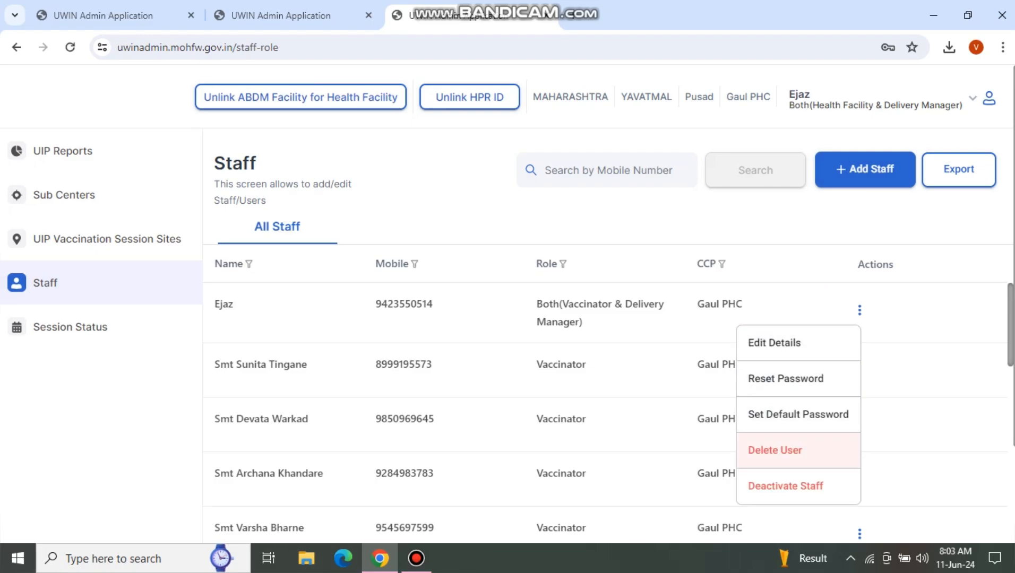
pyautogui.click(766, 450)
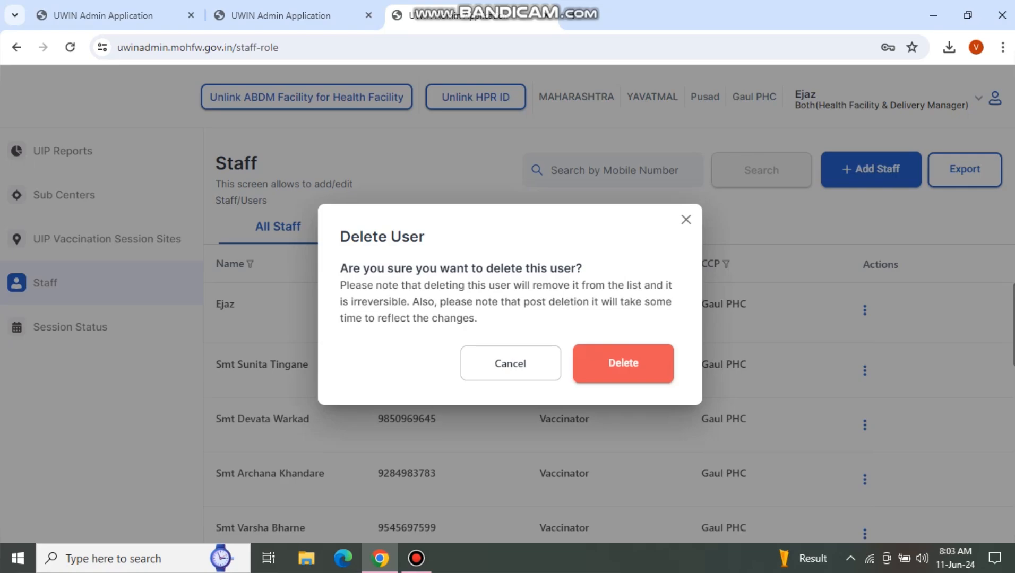
pyautogui.click(623, 363)
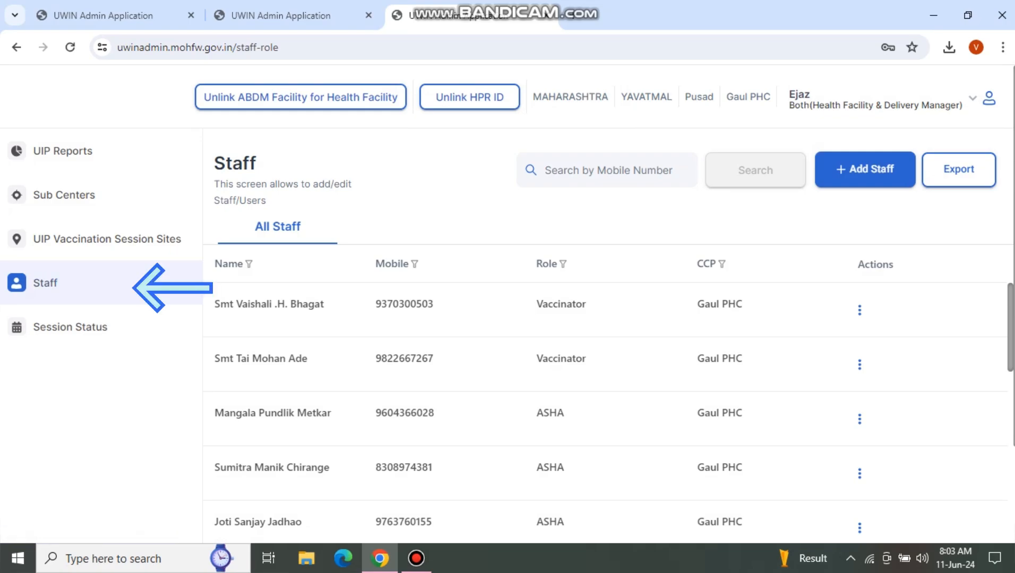
# Step: Start another staff entry with the suggested name and the pasted mobile number
pyautogui.click(865, 170)
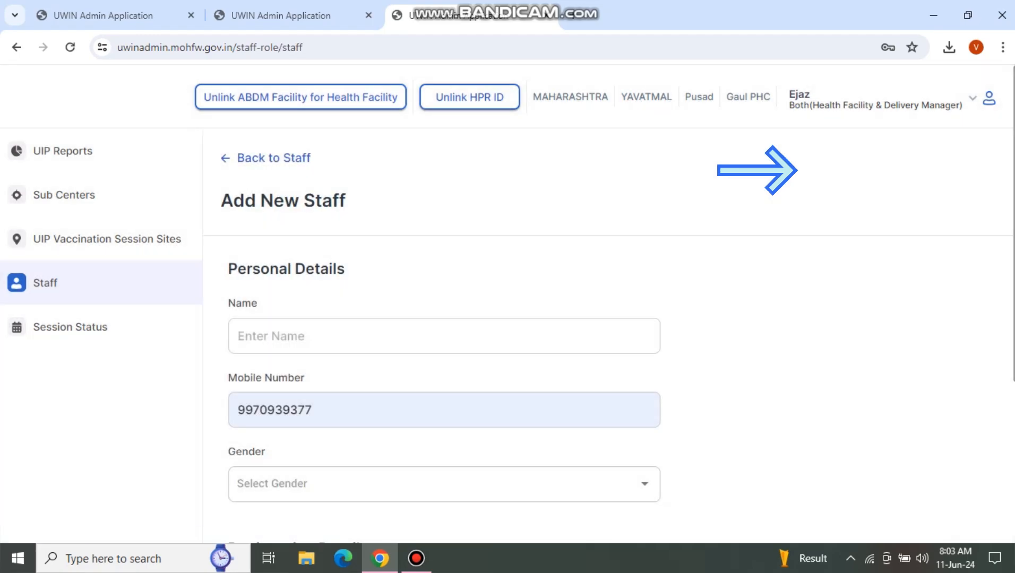
pyautogui.click(359, 336)
pyautogui.click(340, 377)
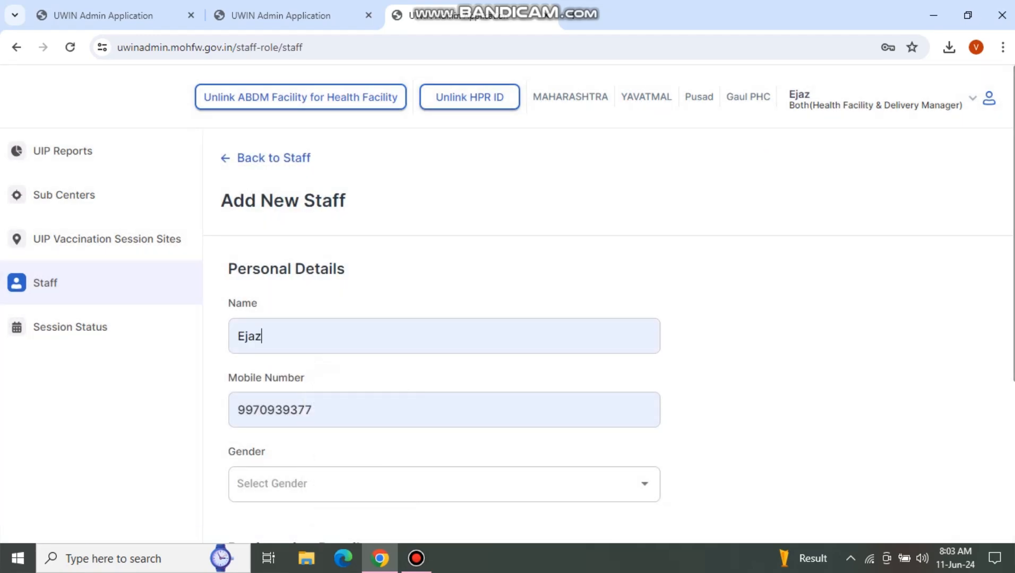
pyautogui.moveTo(315, 411); pyautogui.dragTo(237, 411)
pyautogui.hotkey('ctrl', 'v')
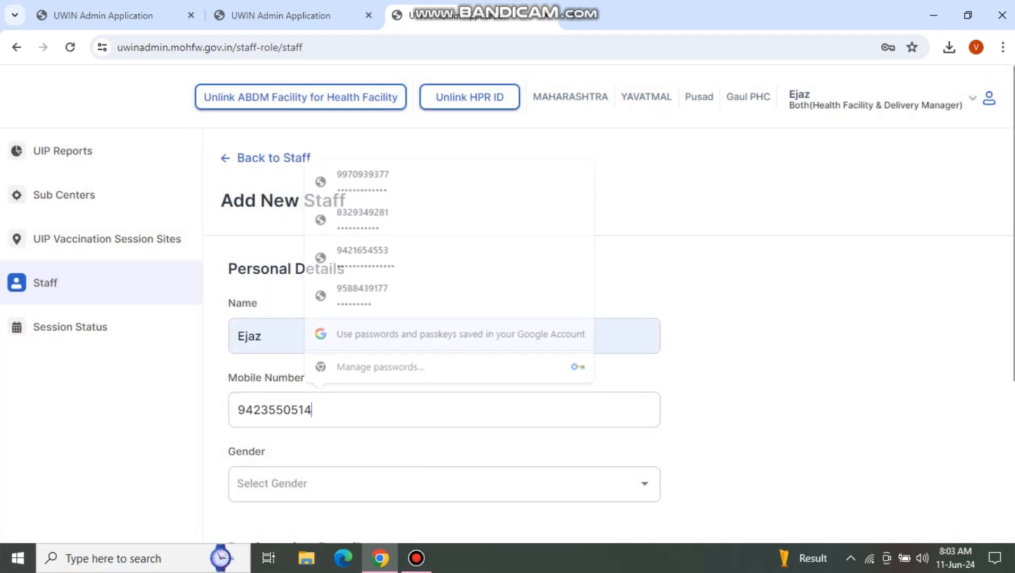
# Step: Set the gender to Male and the role to Both (Vaccinator & Delivery Manager)
pyautogui.scroll(-2, 507, 305)
pyautogui.click(319, 350)
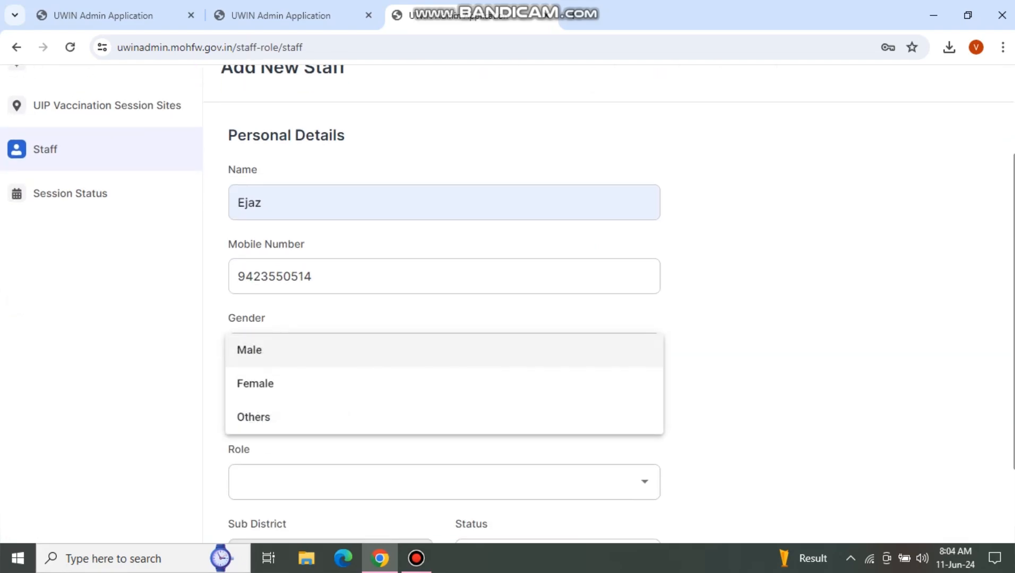
pyautogui.click(316, 350)
pyautogui.scroll(-2, 319, 350)
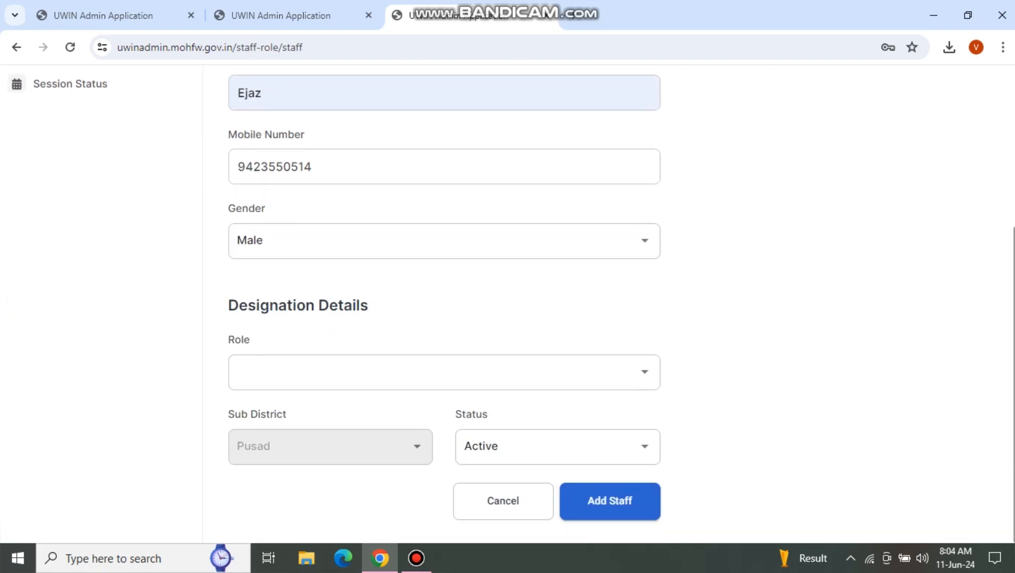
pyautogui.click(444, 372)
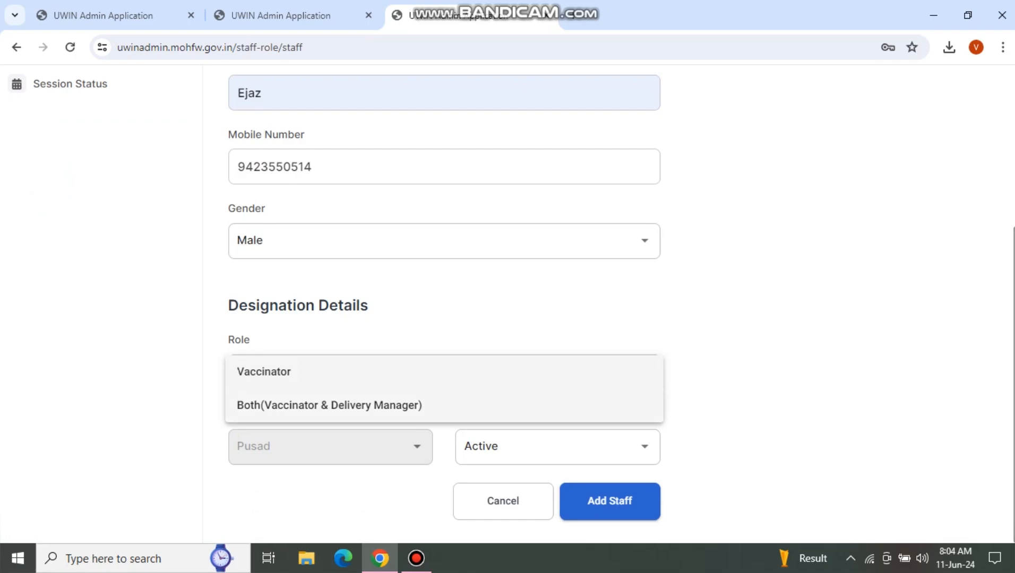
pyautogui.click(331, 405)
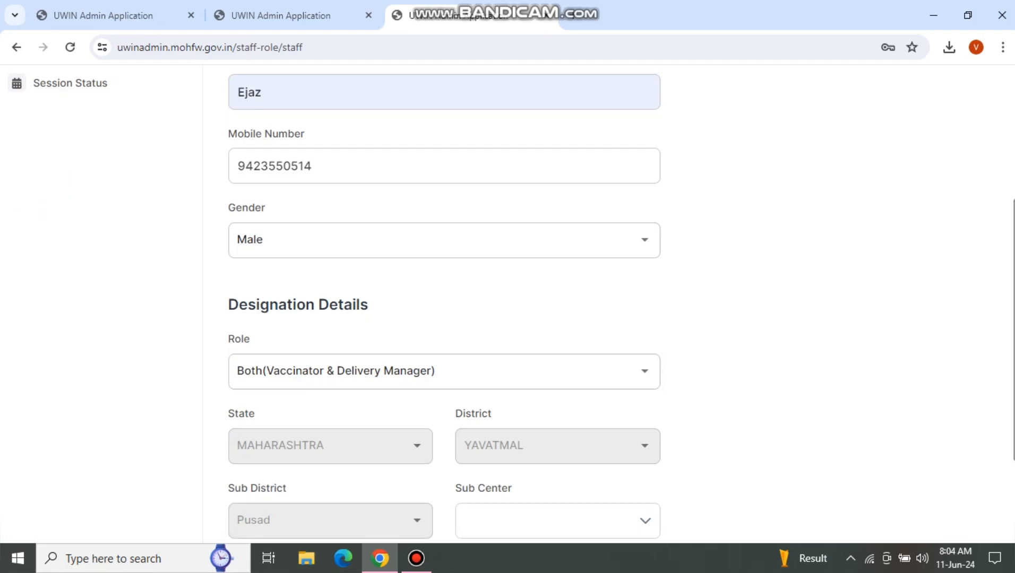
# Step: Assign Harshi Sub Center as the staff member's sub center
pyautogui.scroll(-2, 444, 305)
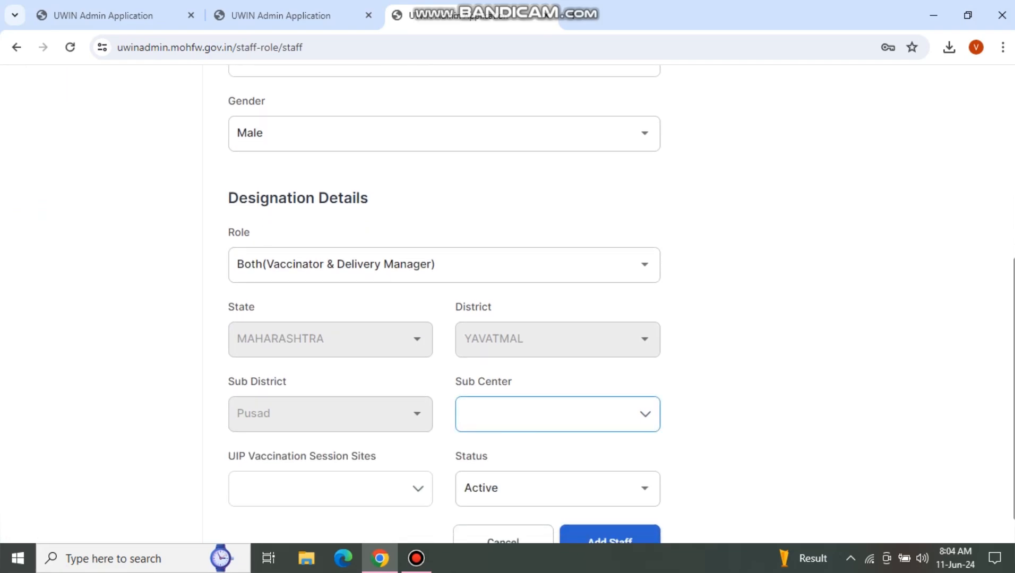
pyautogui.click(557, 414)
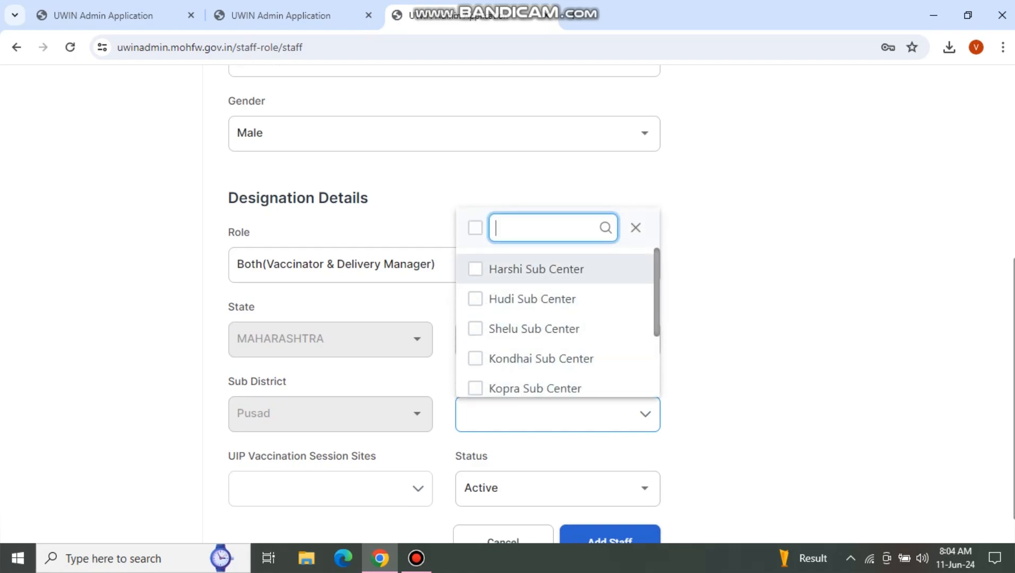
pyautogui.click(531, 270)
pyautogui.scroll(-2, 531, 359)
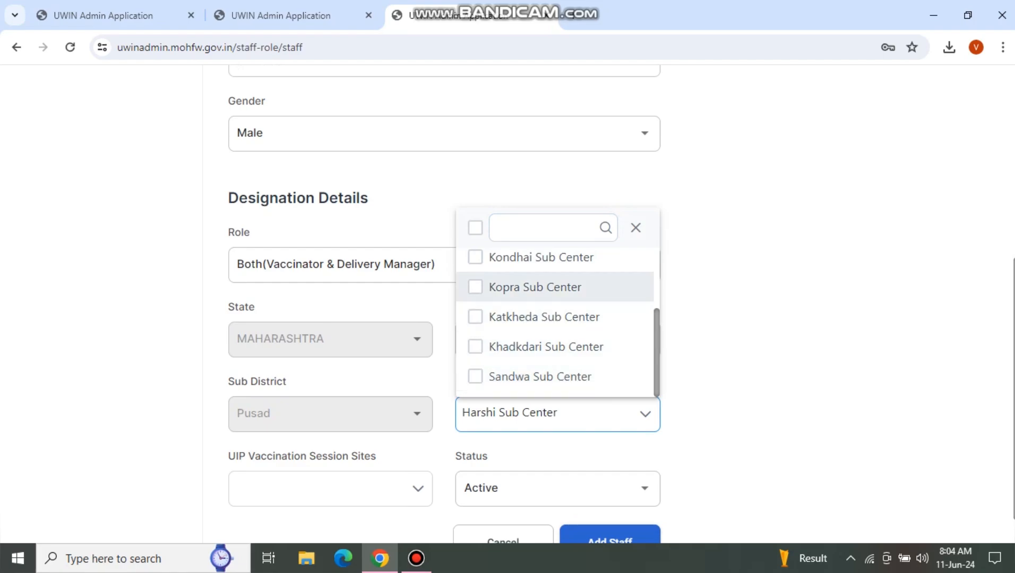
pyautogui.scroll(2, 531, 340)
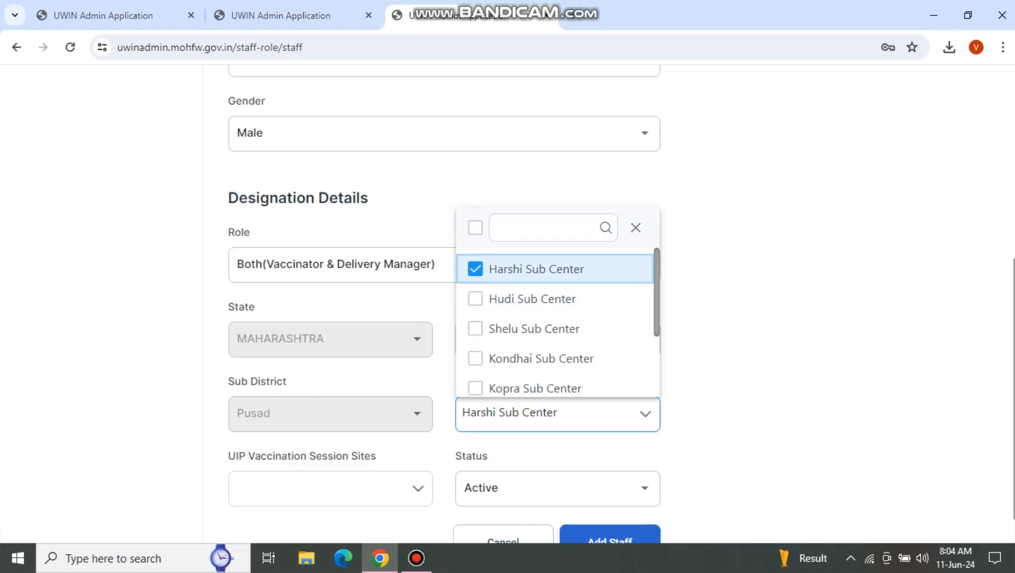
pyautogui.click(764, 366)
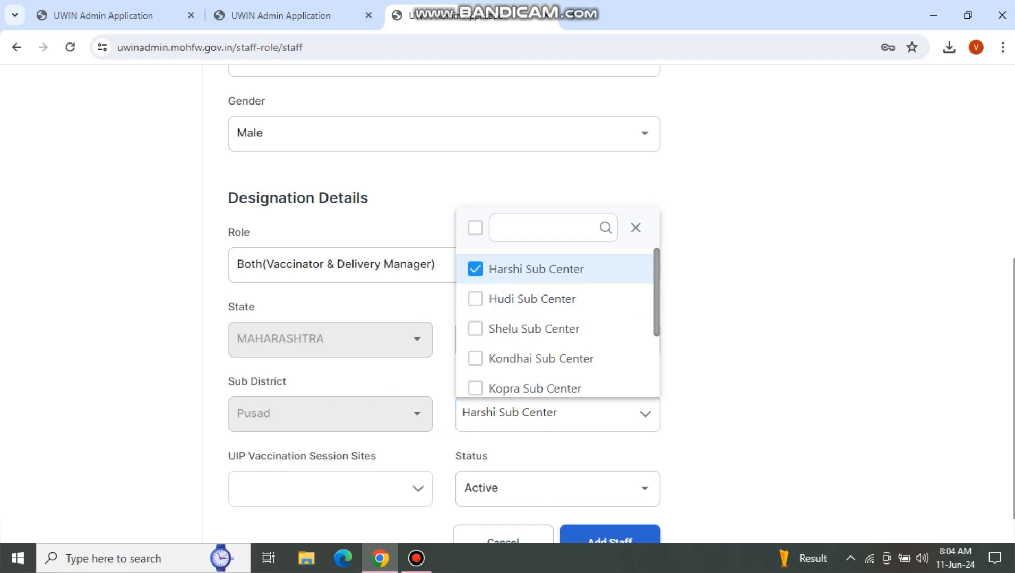
# Step: Select all five Harshi Sub Center UIP vaccination session sites
pyautogui.scroll(-1, 330, 489)
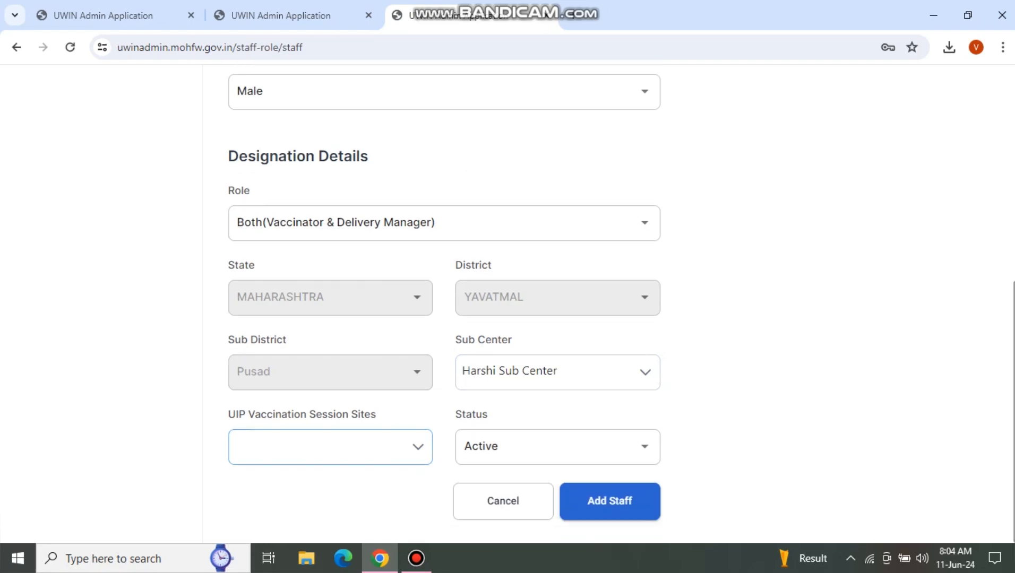
pyautogui.click(330, 448)
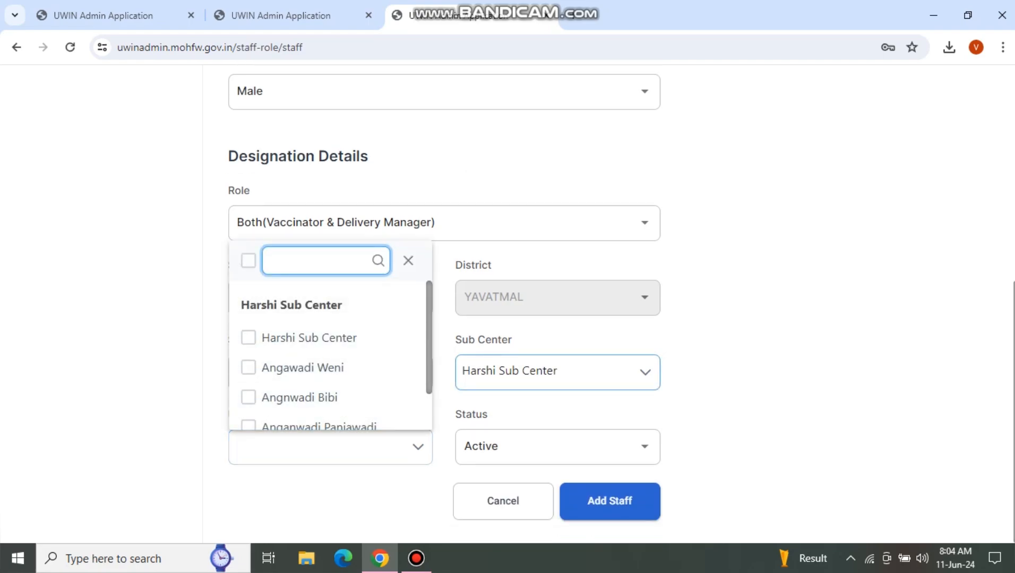
pyautogui.scroll(-1, 319, 367)
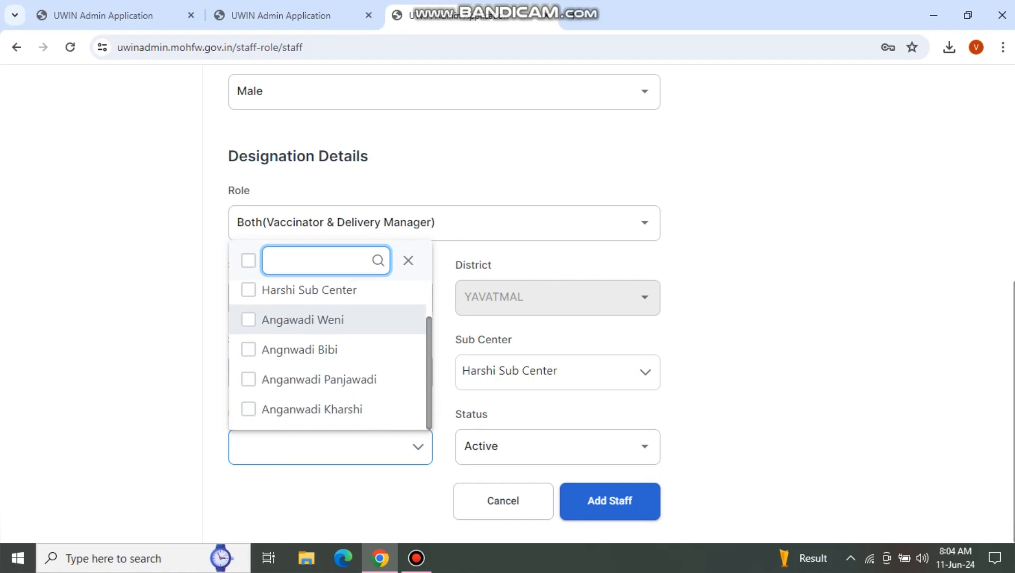
pyautogui.scroll(1, 329, 356)
pyautogui.scroll(-1, 329, 355)
pyautogui.scroll(1, 329, 356)
pyautogui.scroll(-1, 329, 356)
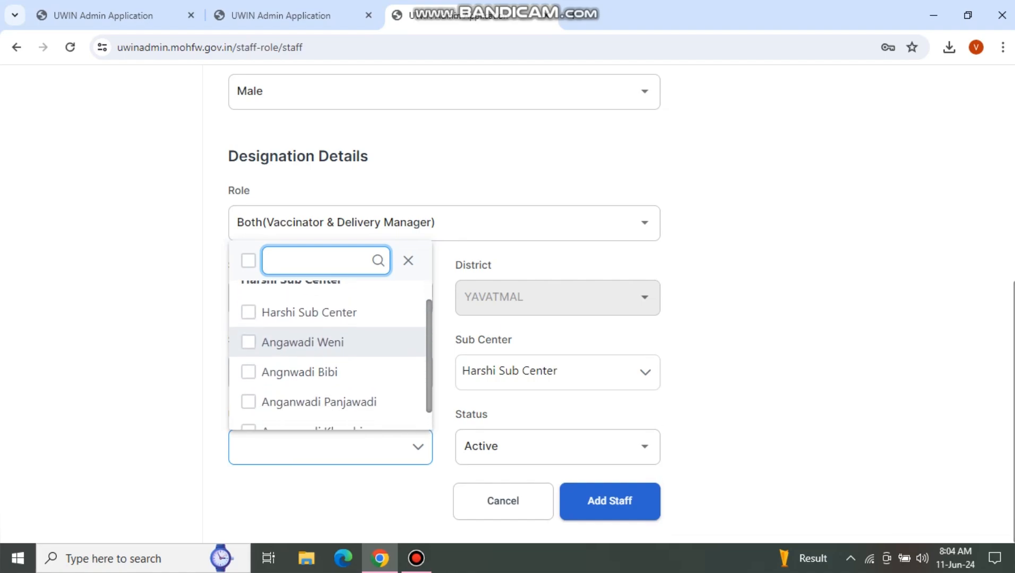
pyautogui.scroll(1, 329, 356)
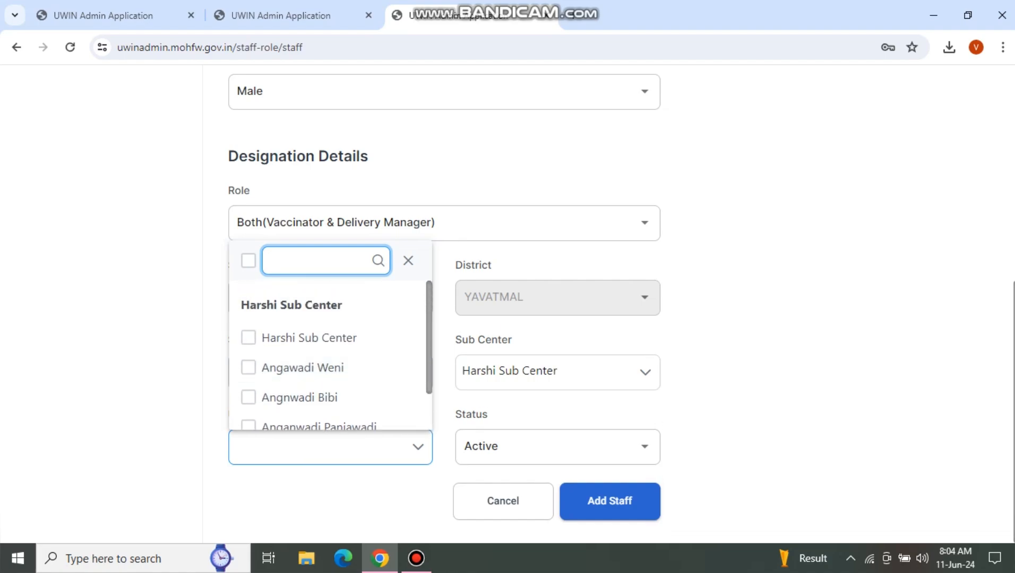
pyautogui.click(248, 260)
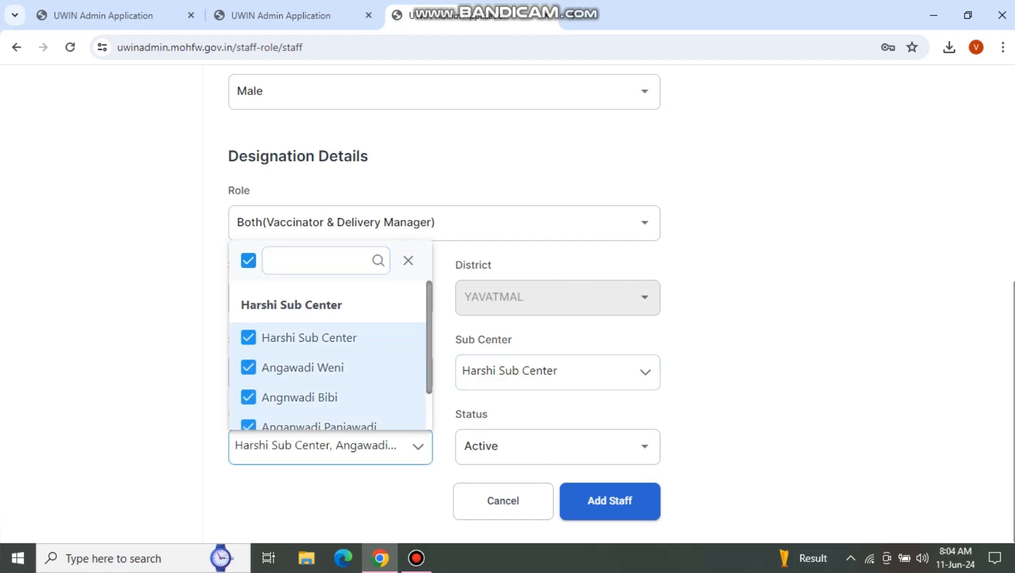
pyautogui.scroll(-1, 328, 350)
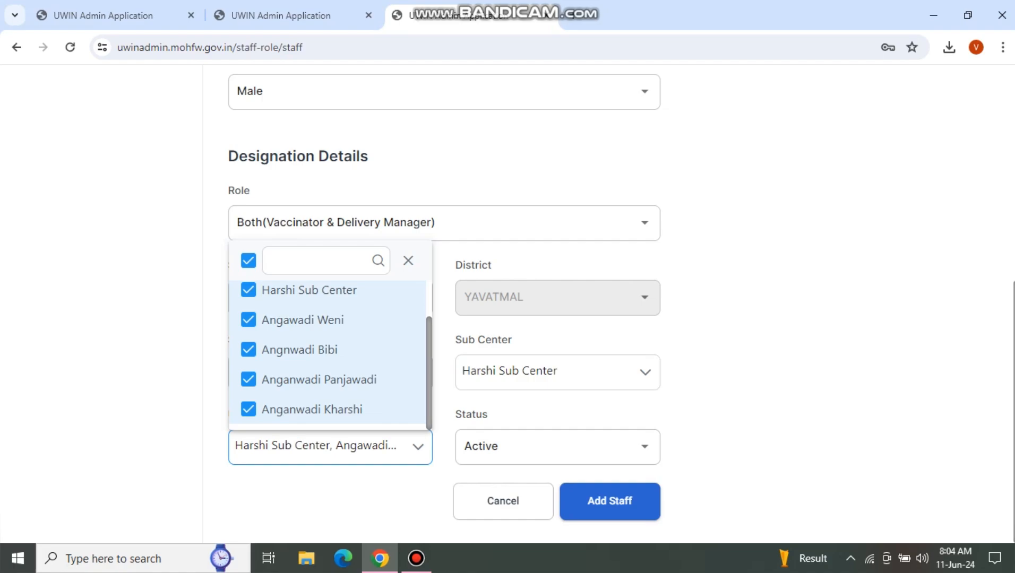
pyautogui.click(408, 261)
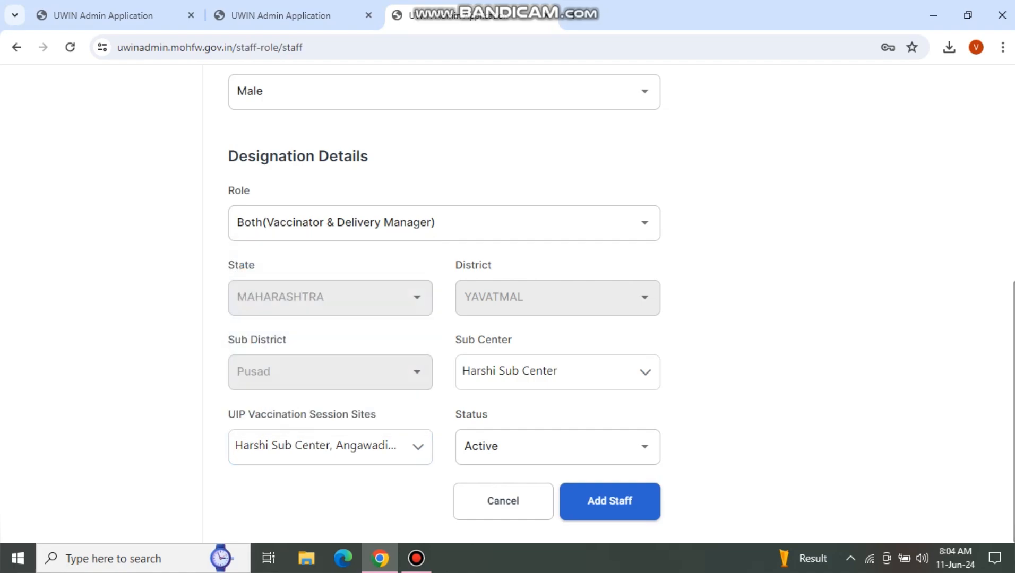
pyautogui.scroll(10, 444, 302)
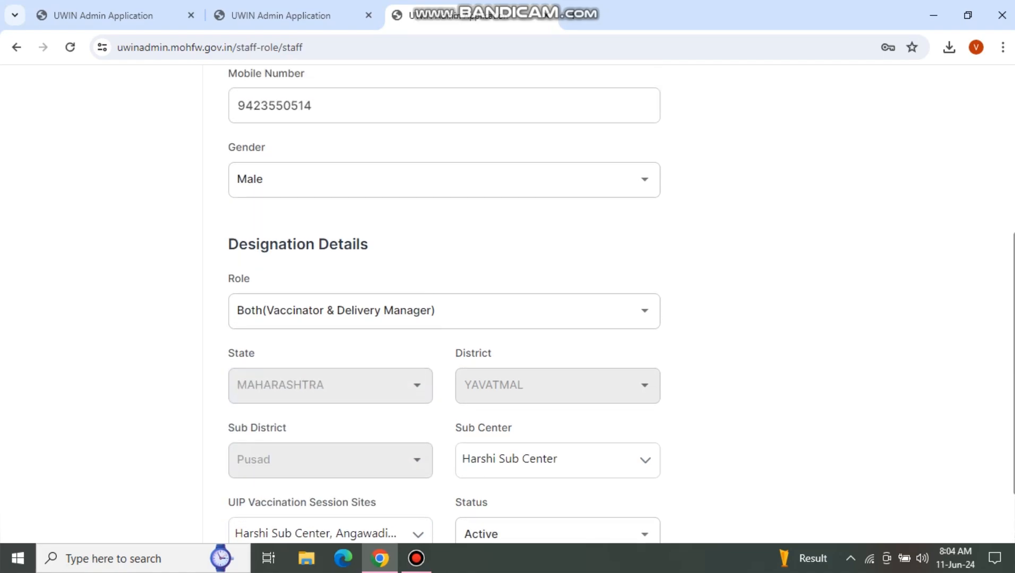
pyautogui.scroll(-8, 443, 302)
pyautogui.scroll(-2, 610, 501)
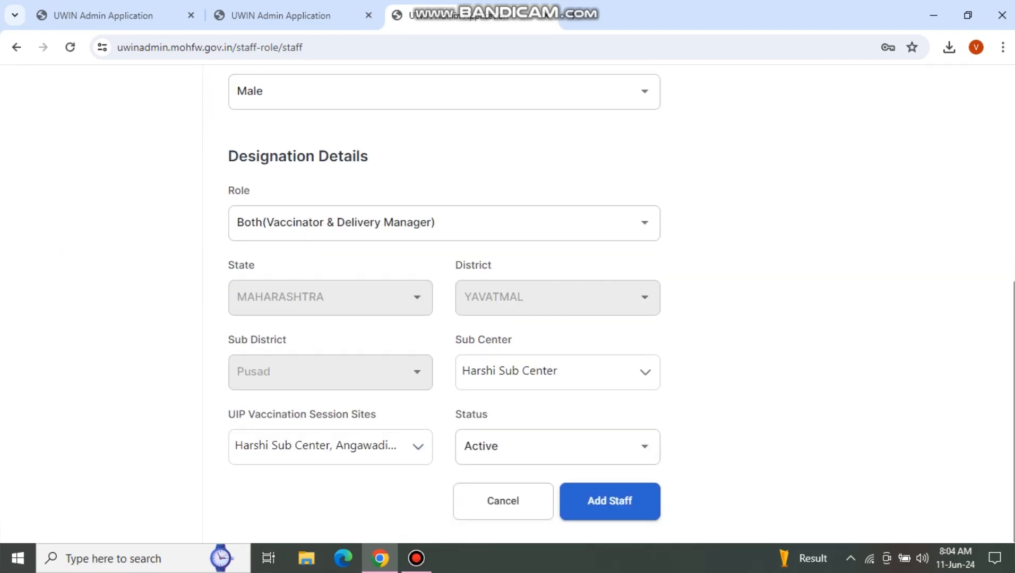
# Step: Save the new Both-role staff member and view them heading the Gaul PHC list
pyautogui.click(610, 501)
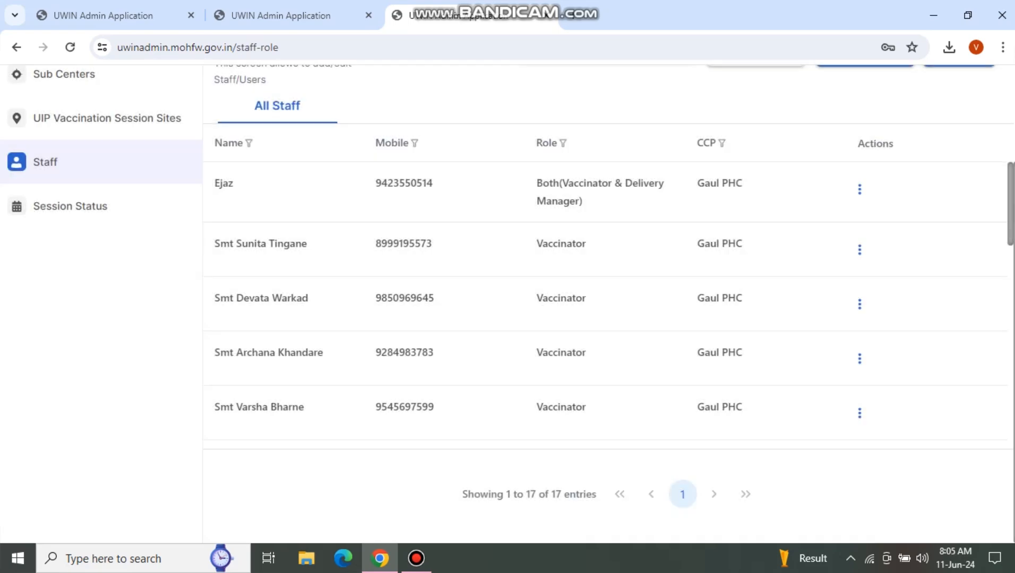
pyautogui.scroll(2, 605, 319)
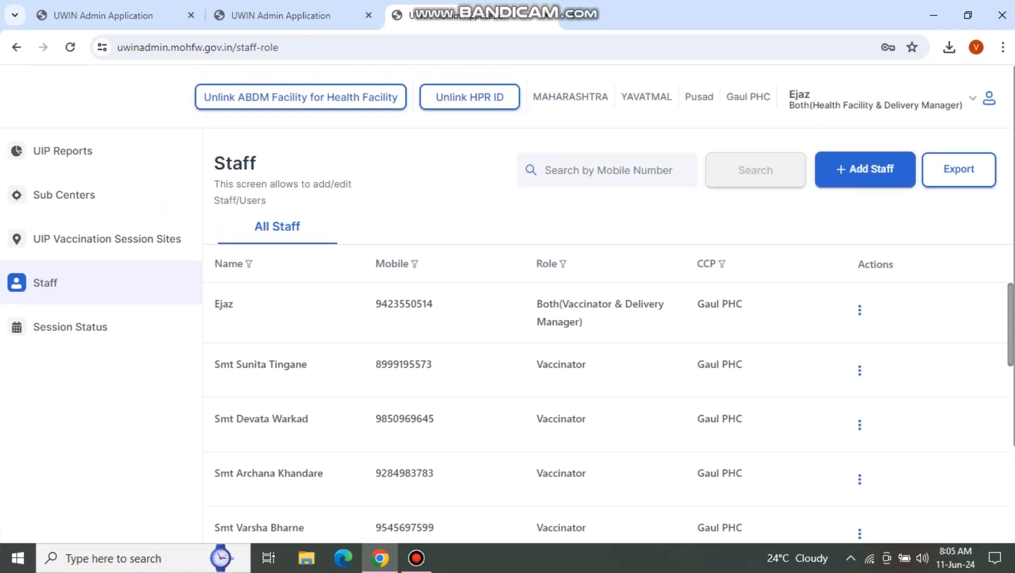